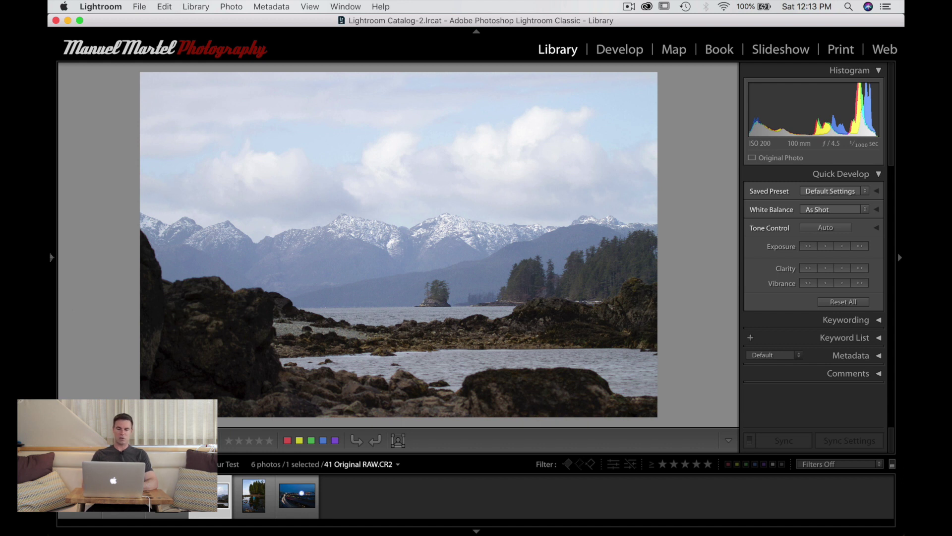
Browse the forest, temple, sunset, mountain and woman-in-water RAW photos, ending on the night Ferris wheel shot
left_click(79, 496)
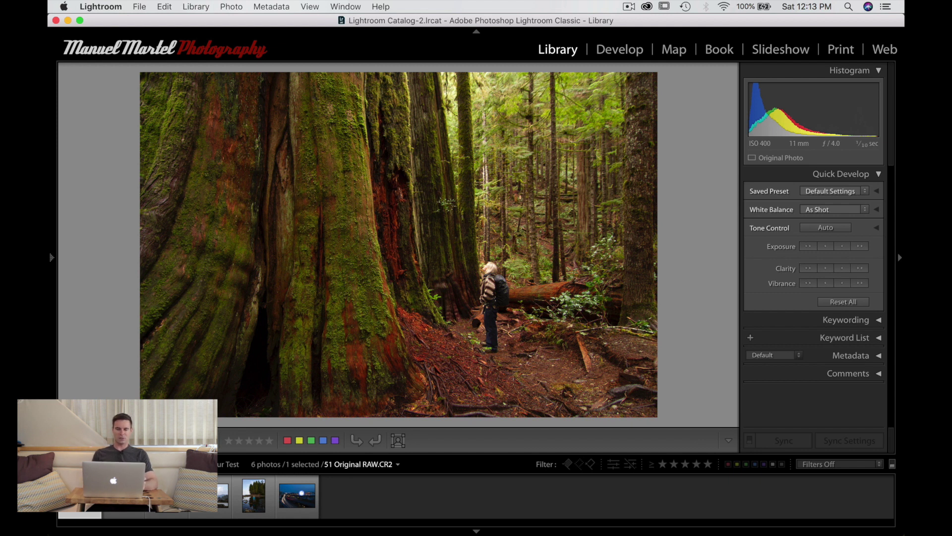
left_click(123, 496)
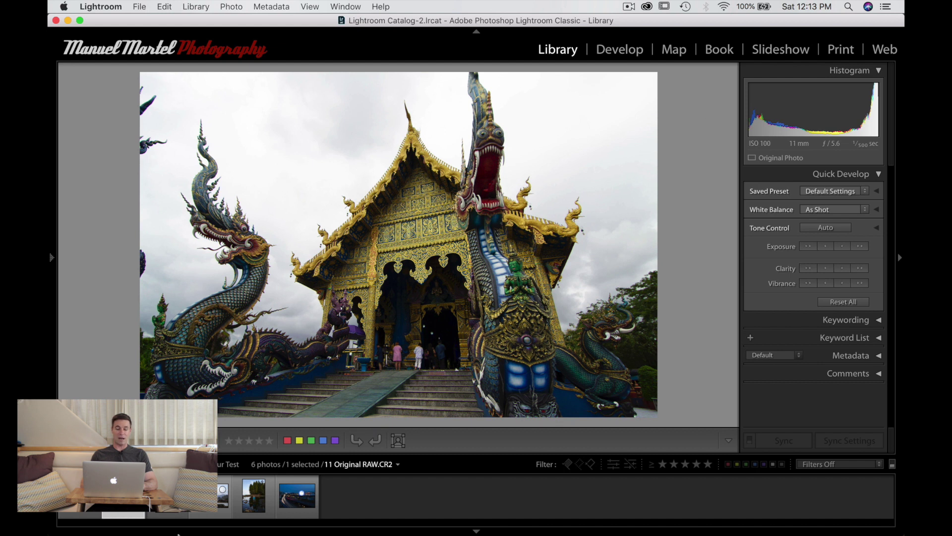
key("Right")
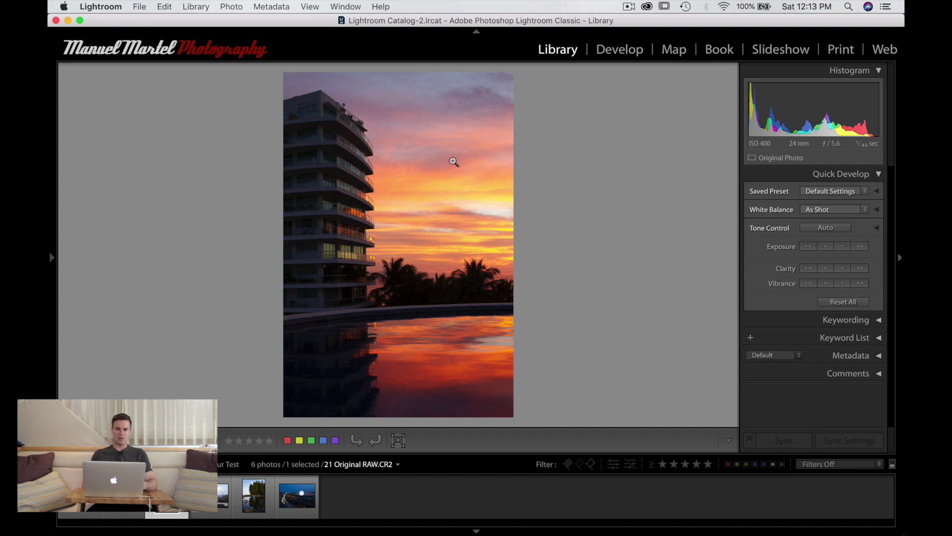
key("Right")
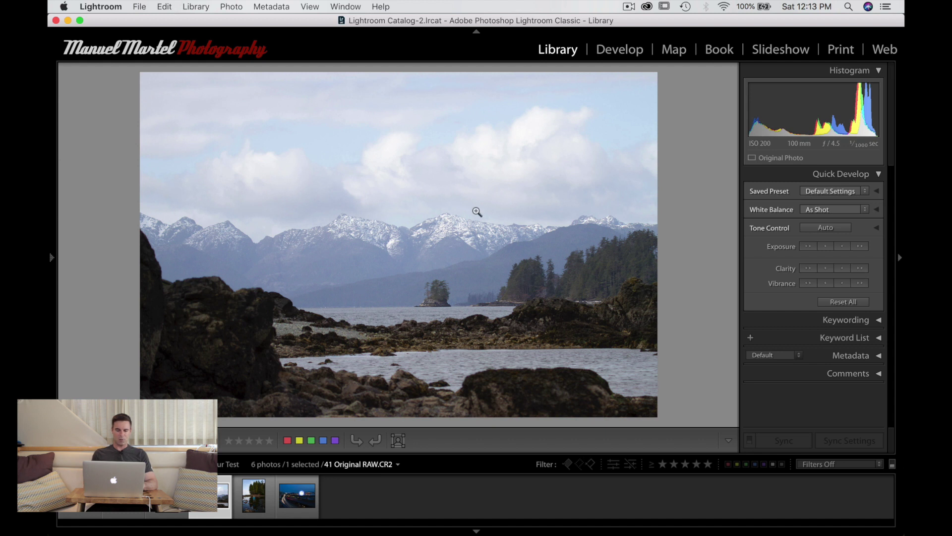
key("Right")
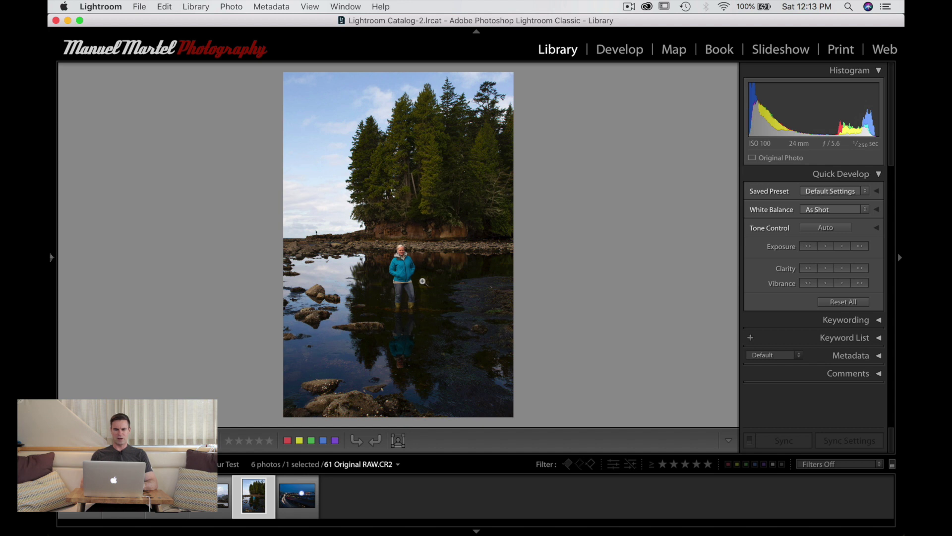
key("Right")
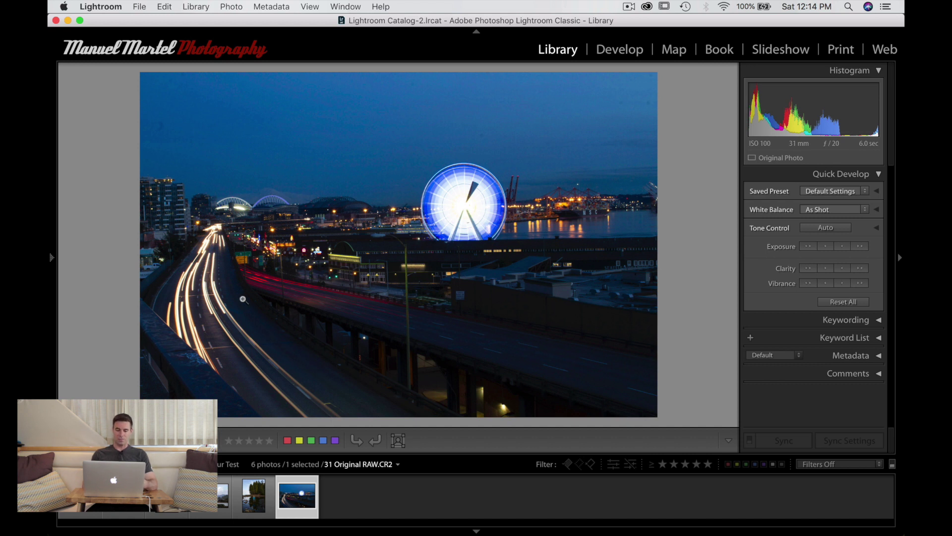
Bring Photolemur forward and compare the mountain photo's original and enhanced versions
left_click(728, 524)
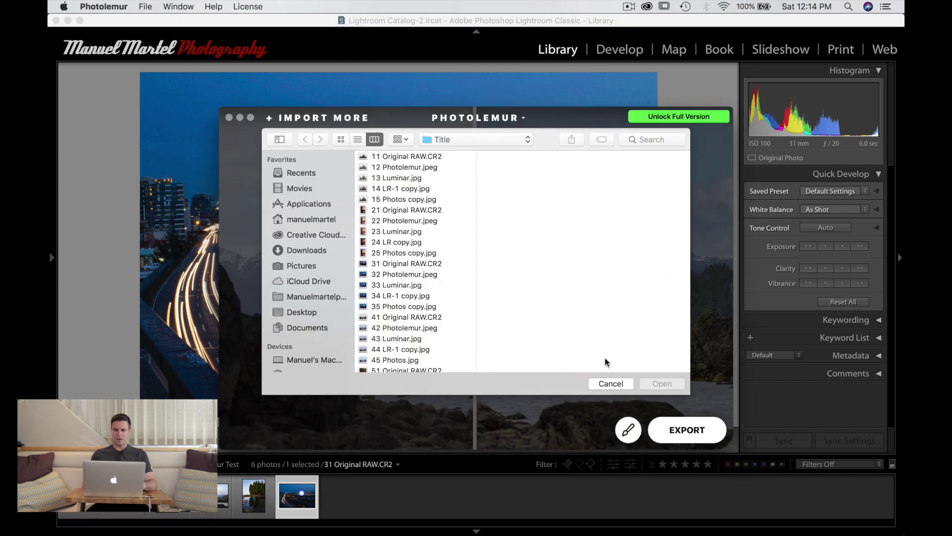
left_click(609, 385)
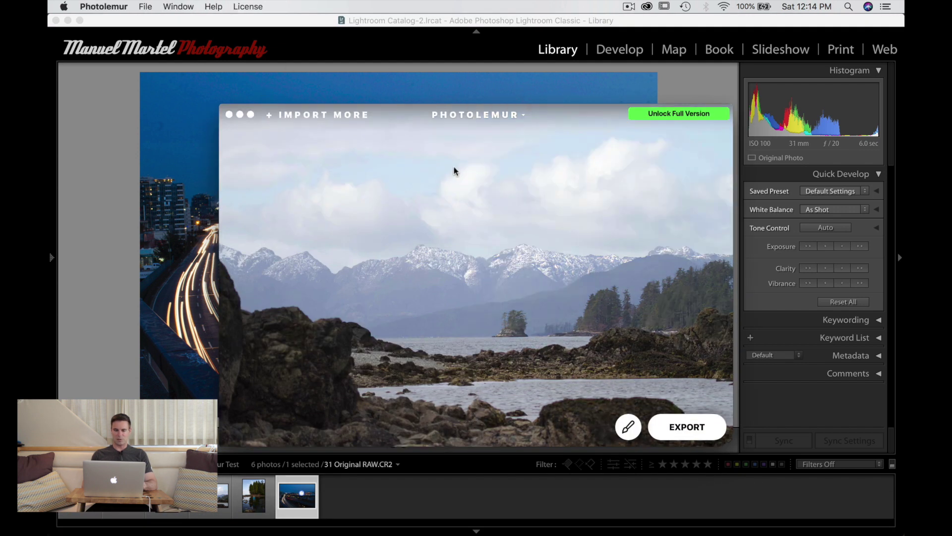
left_click_drag(394, 212, 349, 207)
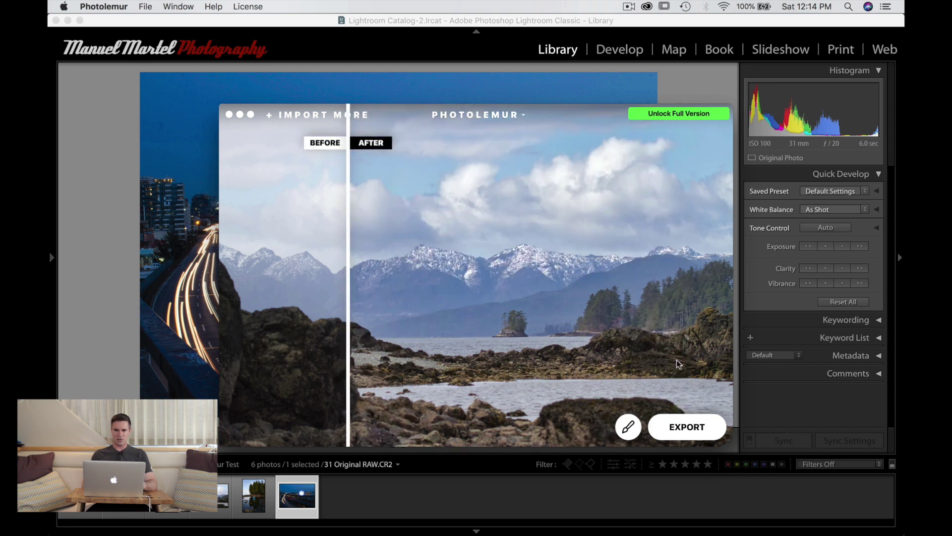
Import the temple photo 11 Original RAW.CR2 into Photolemur
left_click(312, 116)
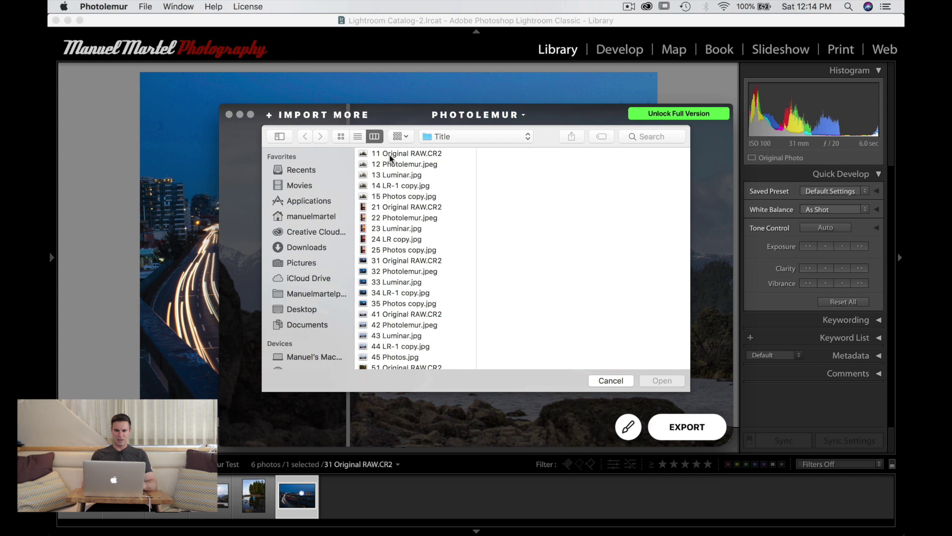
left_click(410, 153)
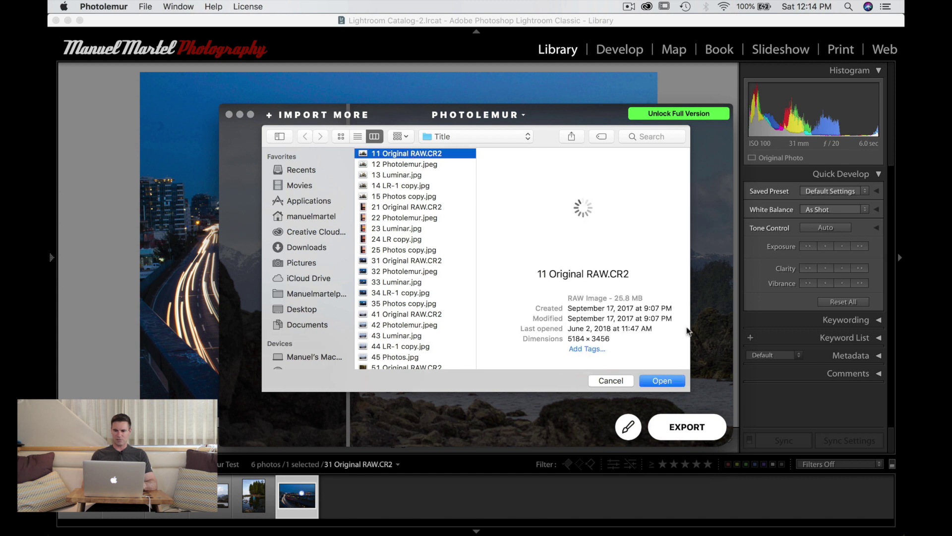
left_click(663, 381)
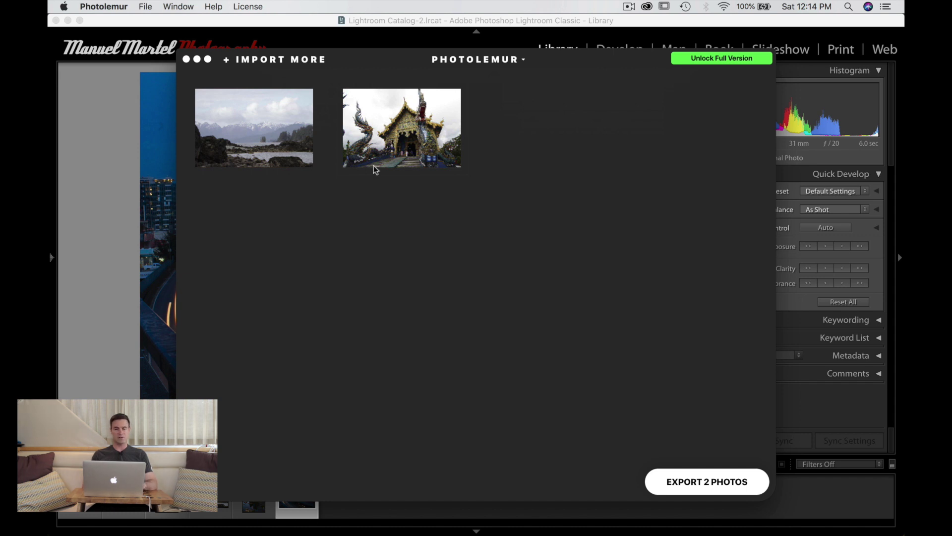
Open the temple photo and slide the Before/After divider to compare original against enhanced halves
left_click(403, 140)
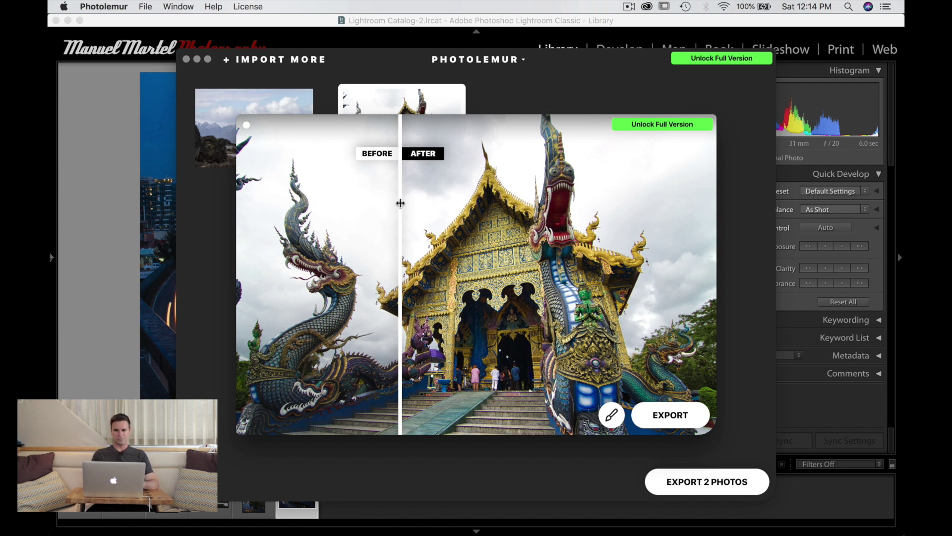
left_click_drag(401, 203, 204, 303)
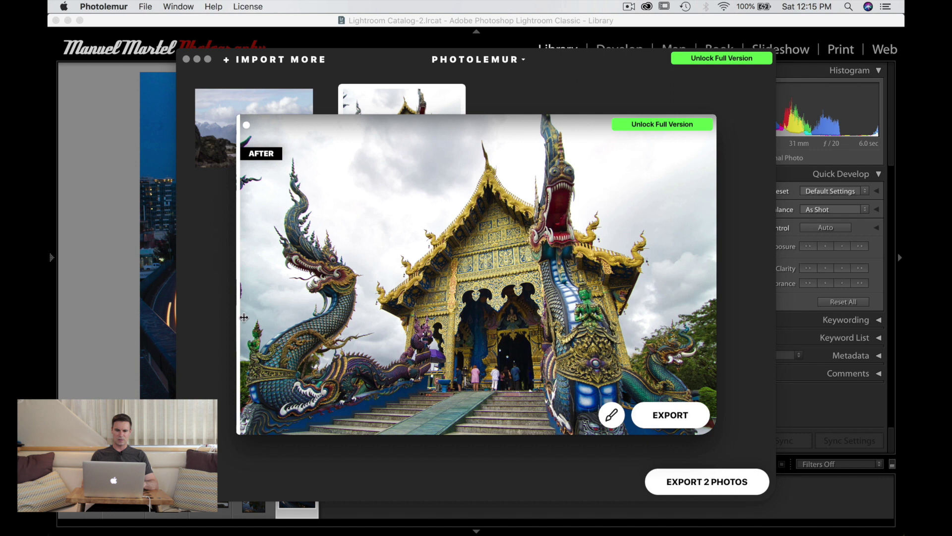
left_click_drag(240, 318, 716, 336)
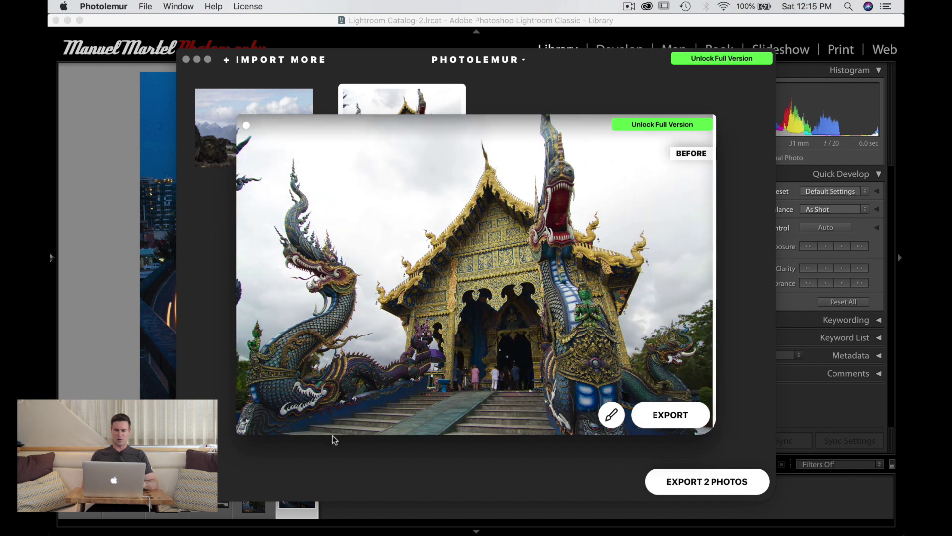
left_click_drag(713, 342, 435, 357)
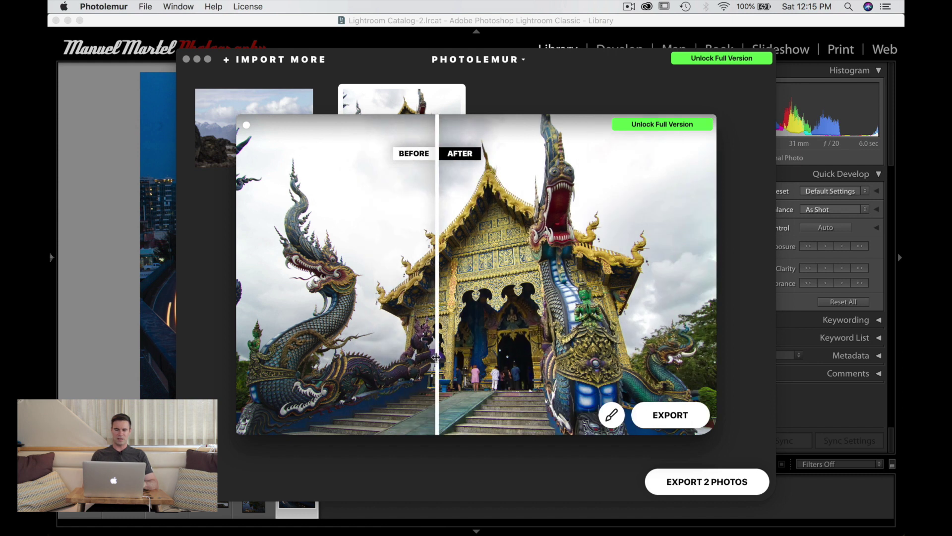
Adjust the temple photo's enhancement strength, check export destinations, then show the temple original in Lightroom
left_click(611, 418)
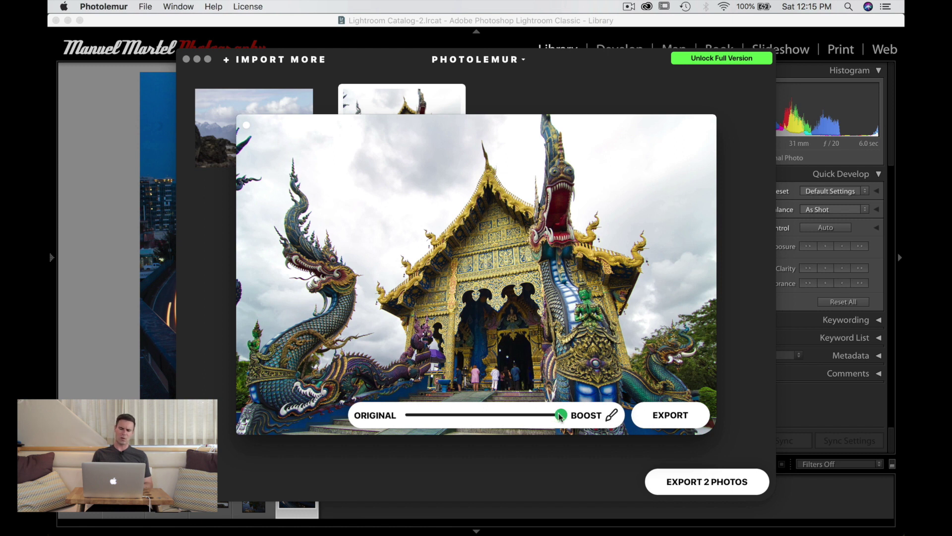
mouse_move(561, 417)
left_mouse_down()
mouse_move(361, 415)
mouse_move(563, 416)
left_mouse_up()
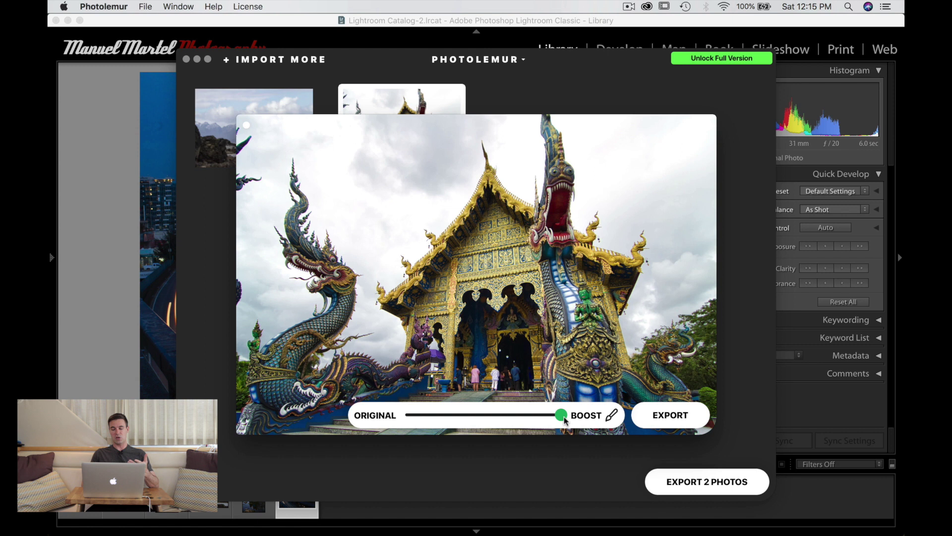
left_click(662, 415)
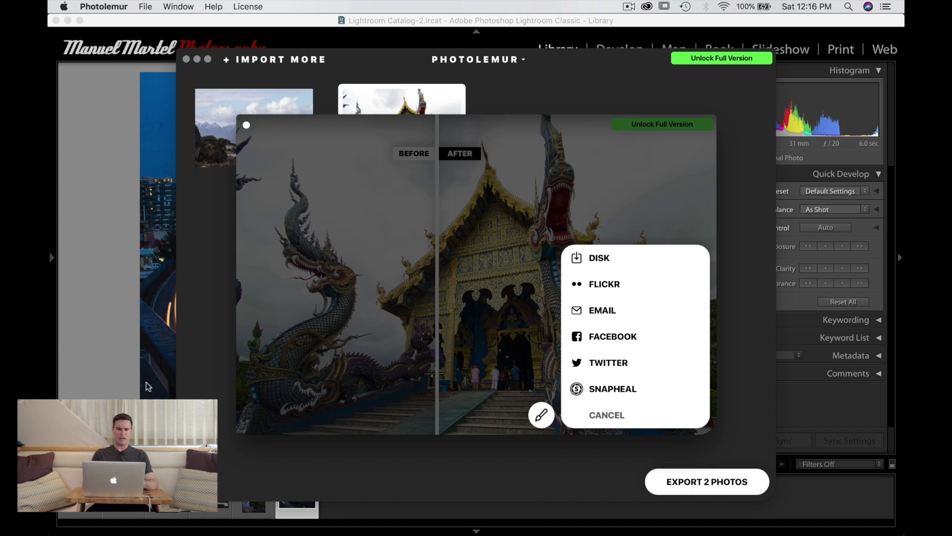
left_click(94, 389)
left_click(164, 496)
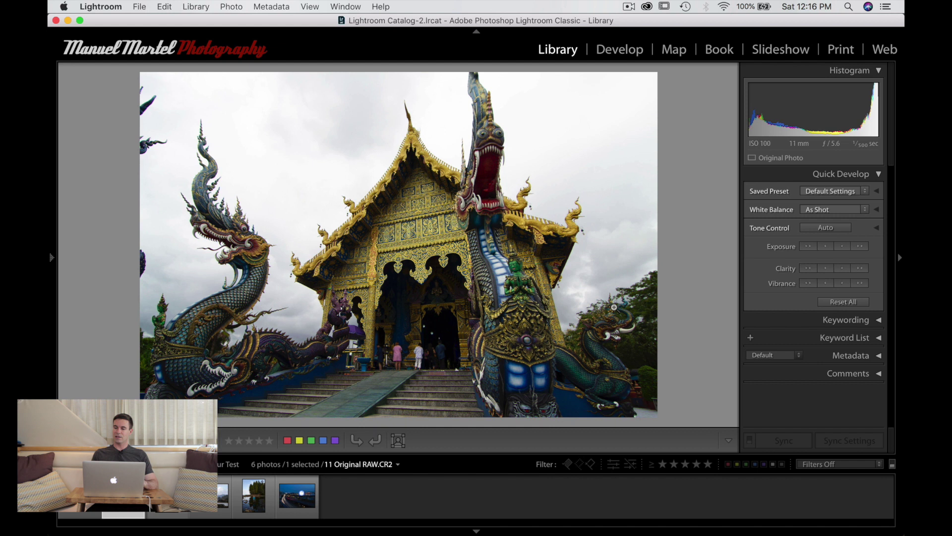
Apply Quick Develop Auto tone to the temple photo, then switch to Luminar 2018
left_click(825, 229)
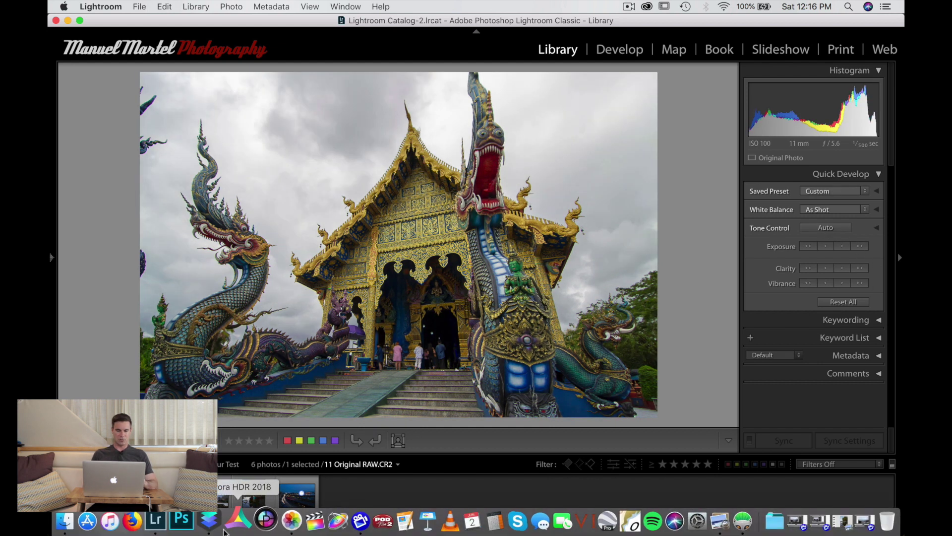
left_click(213, 520)
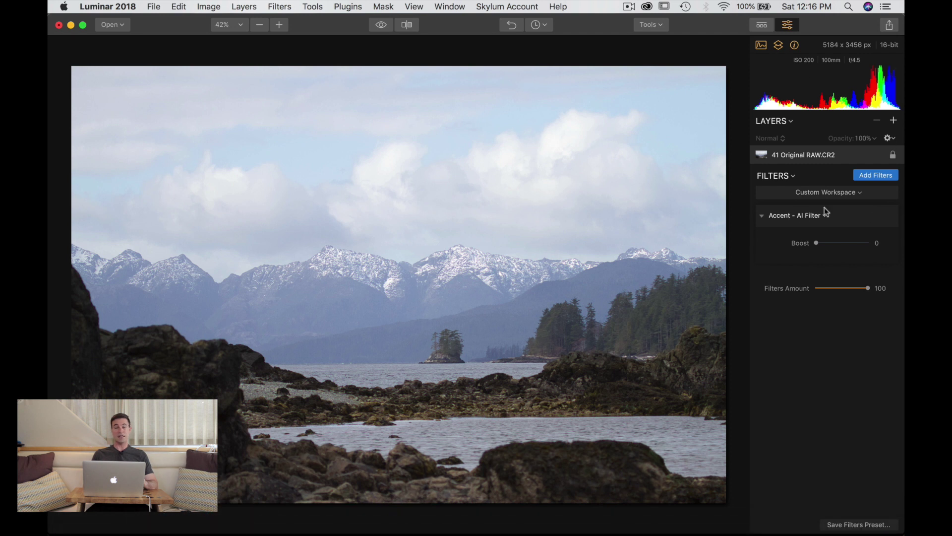
Raise the mountain photo's Accent – AI Filter Boost to 100, then switch to Photos
left_click_drag(816, 243, 871, 243)
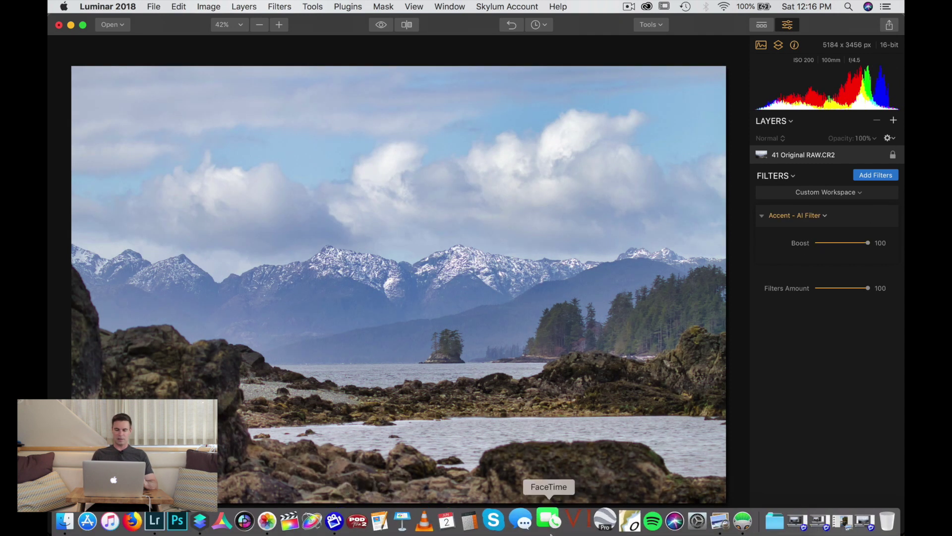
left_click(283, 529)
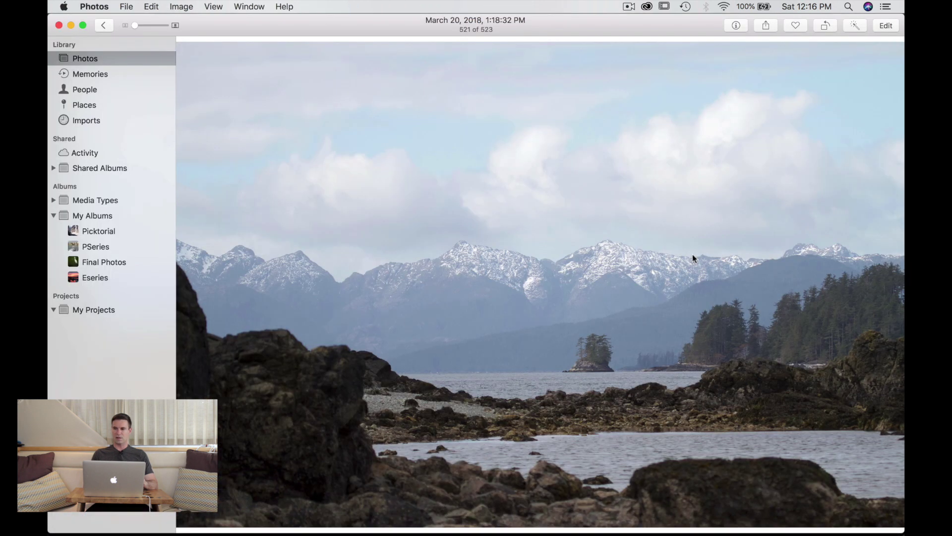
Auto Enhance the mountain landscape in Photos, then bring up the comparison images in Preview
left_click(856, 26)
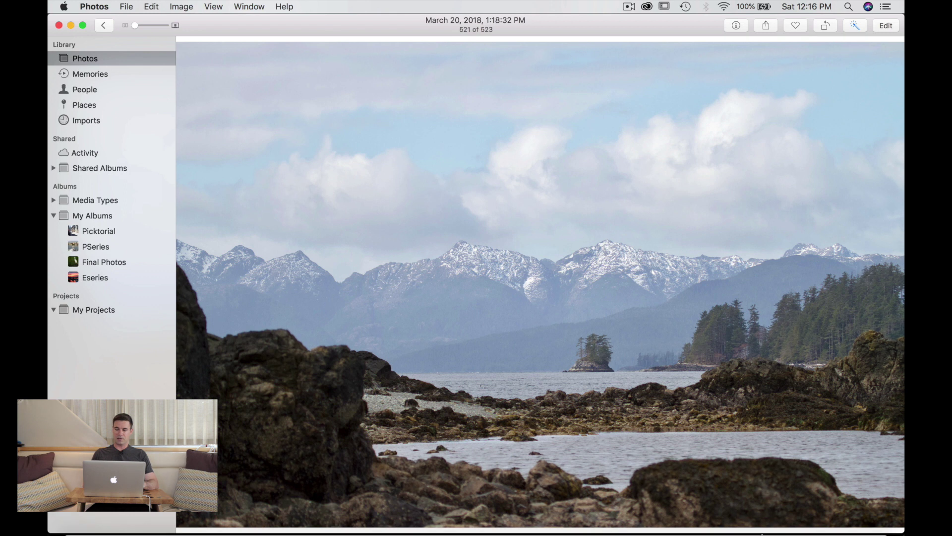
mouse_move(766, 533)
left_click(708, 529)
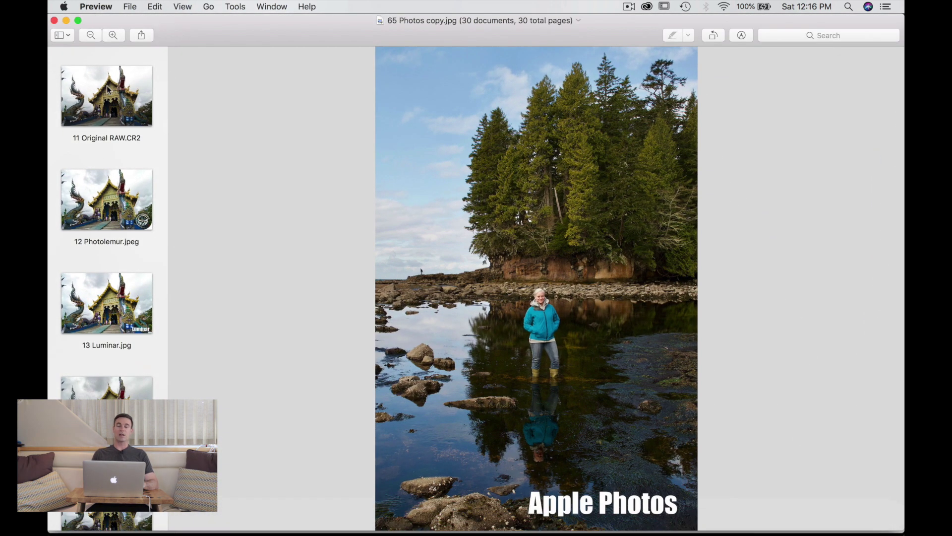
Step from the temple original through its Photolemur, Luminar, Lightroom and Apple Photos versions to 21 Original RAW.CR2
left_click(108, 89)
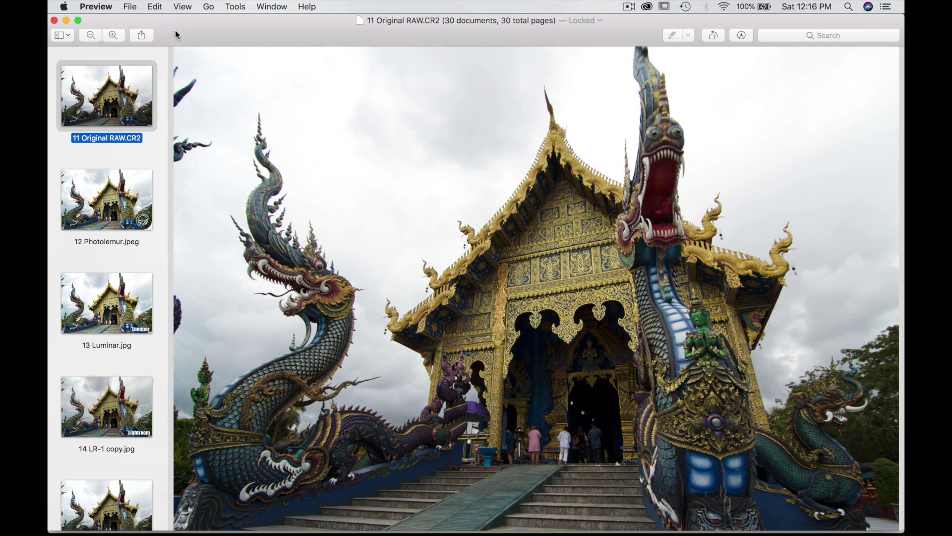
key("Down")
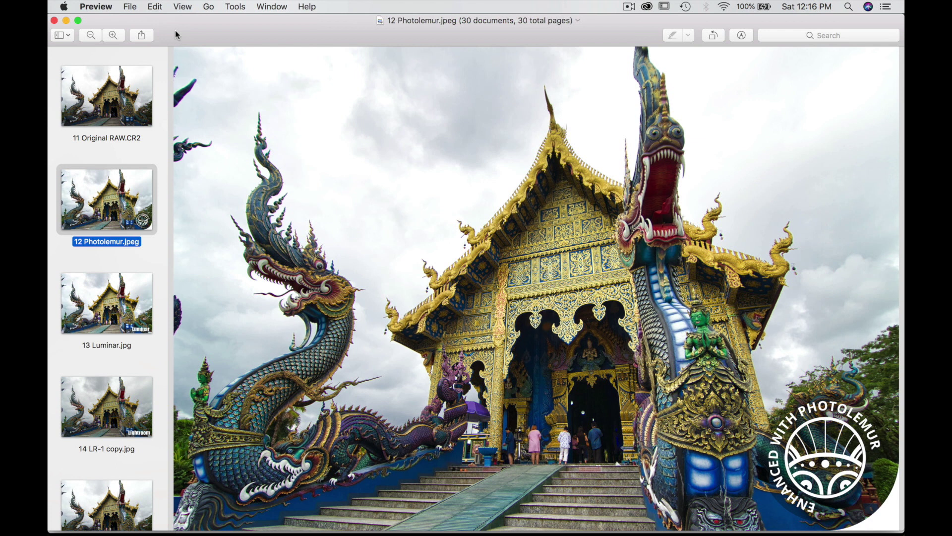
key("Down")
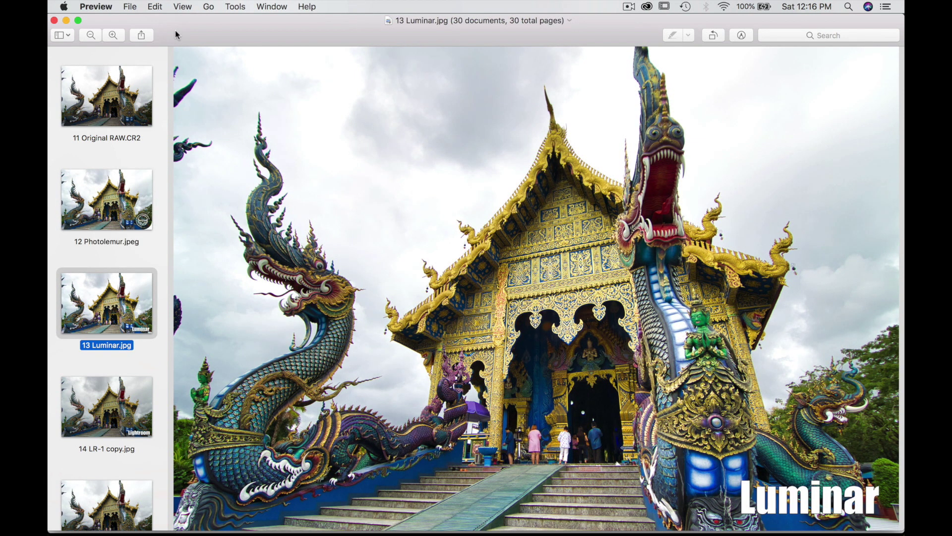
key("Down")
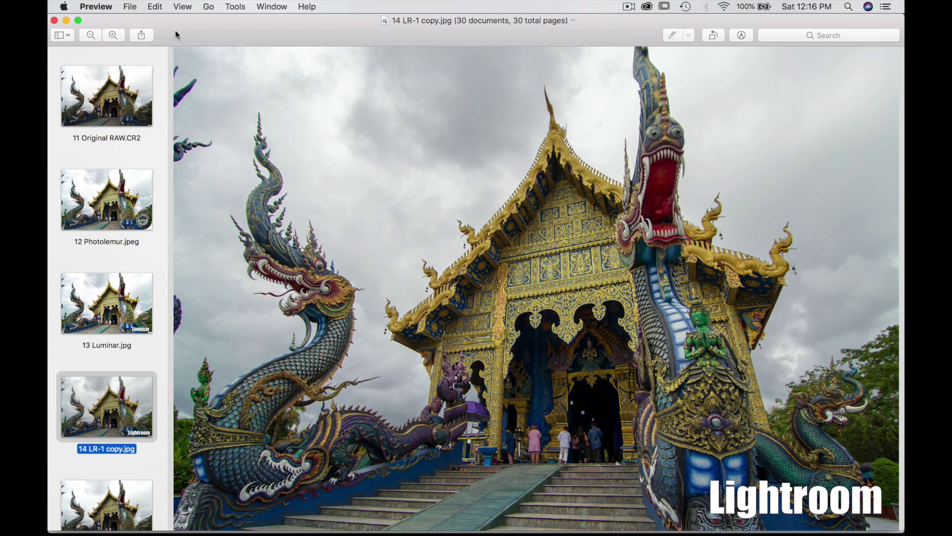
key("Down")
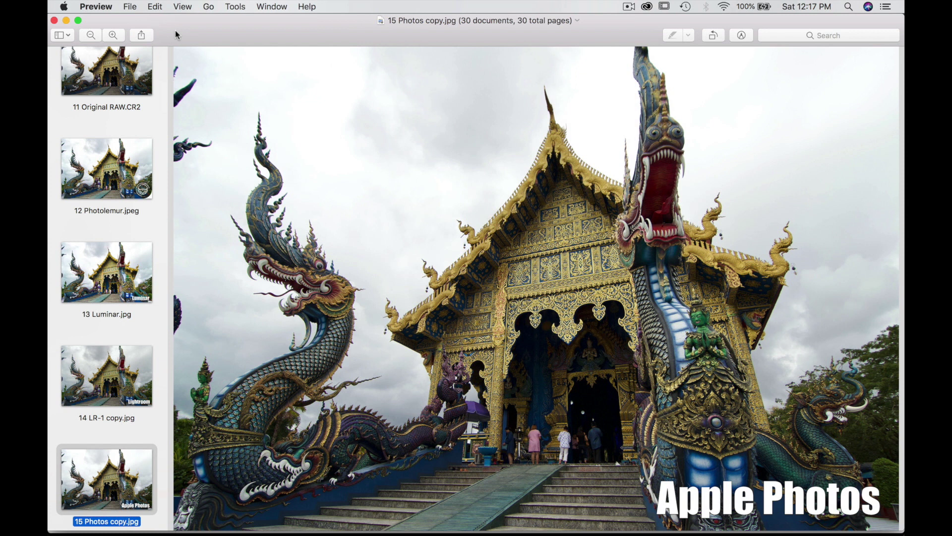
key("Down")
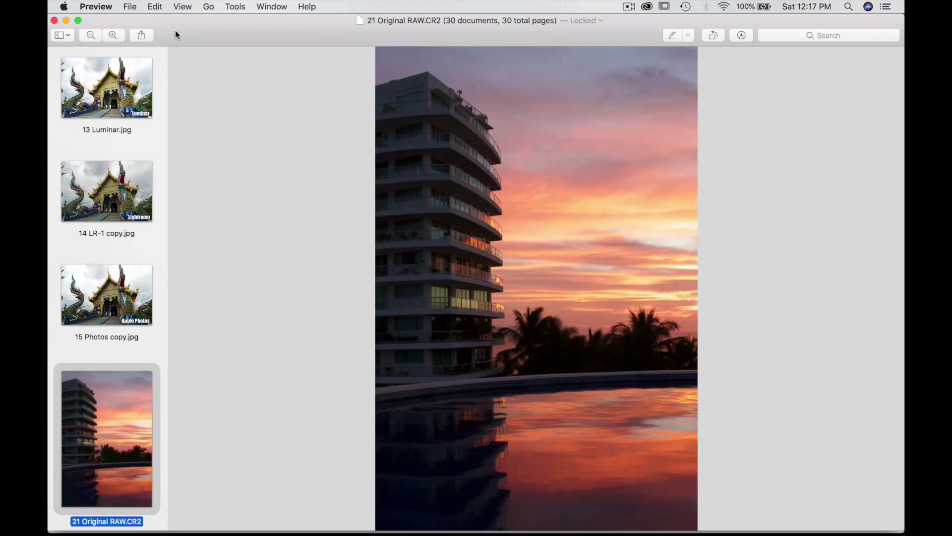
Compare the sunset's four versions, flipping between Photolemur and Luminar, then advance to 31 Original RAW.CR2
key("Down")
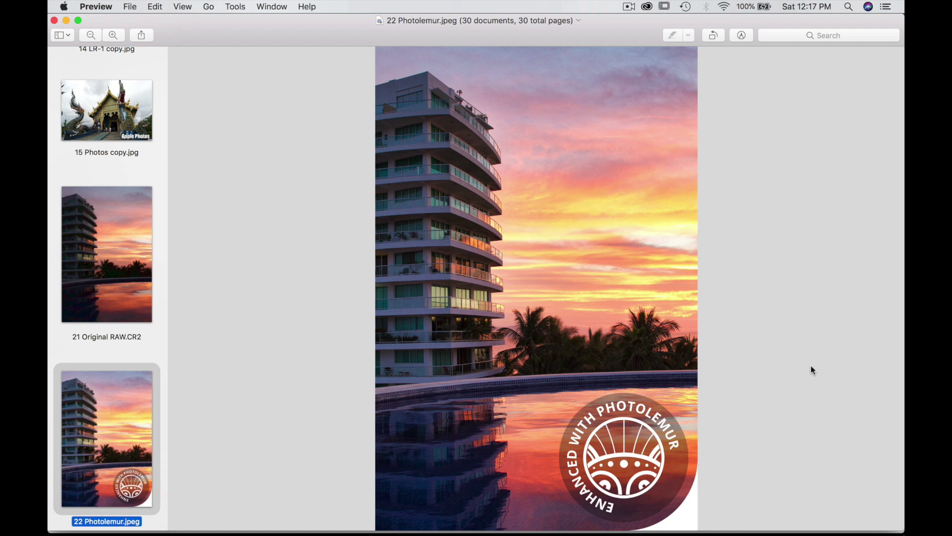
key("Down")
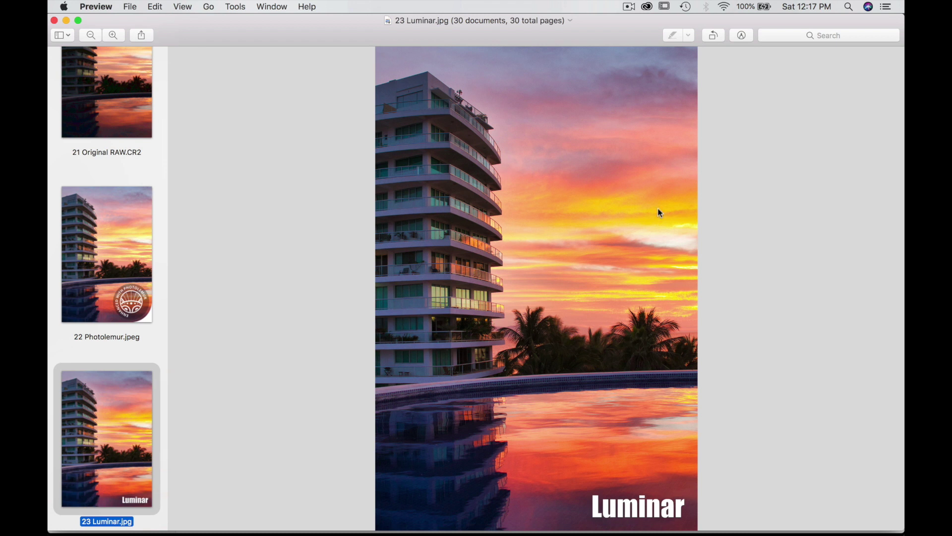
key("Up")
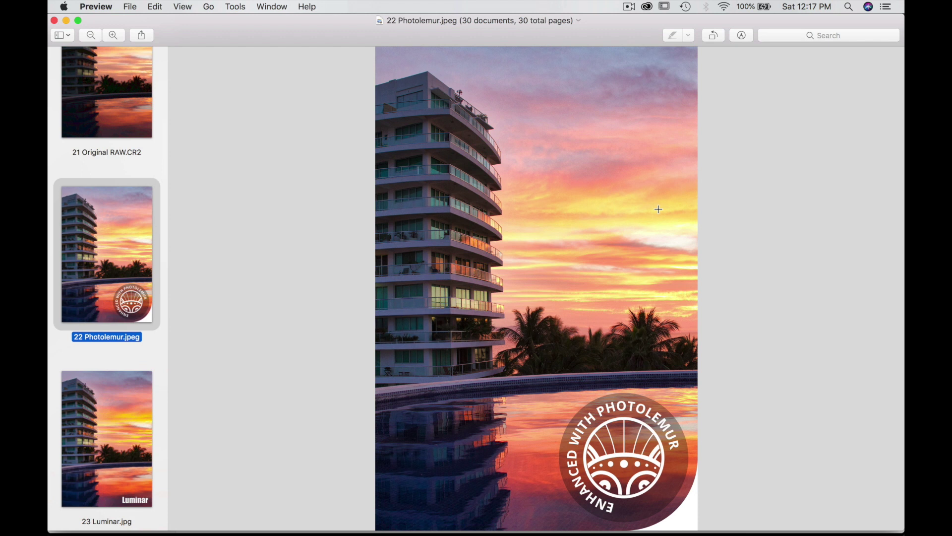
key("Down")
key("Up")
key("Down")
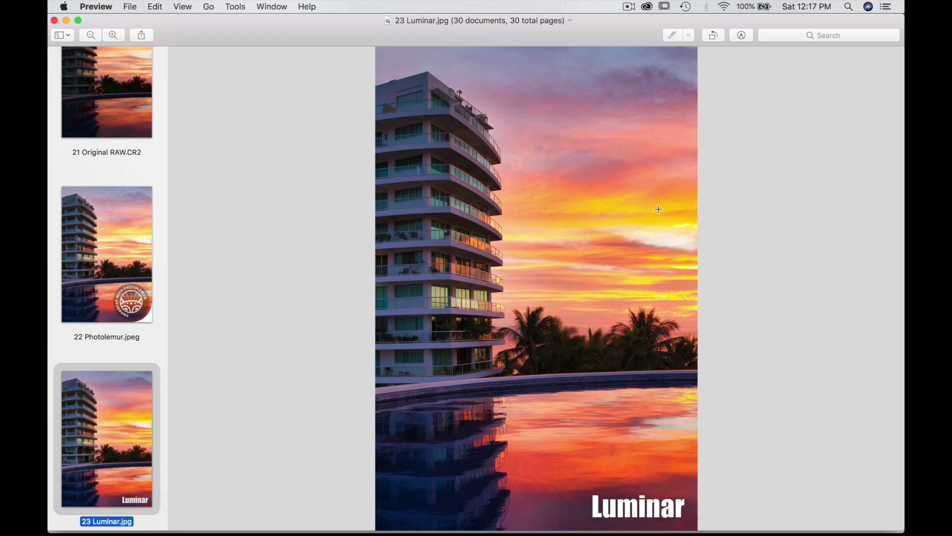
key("Down")
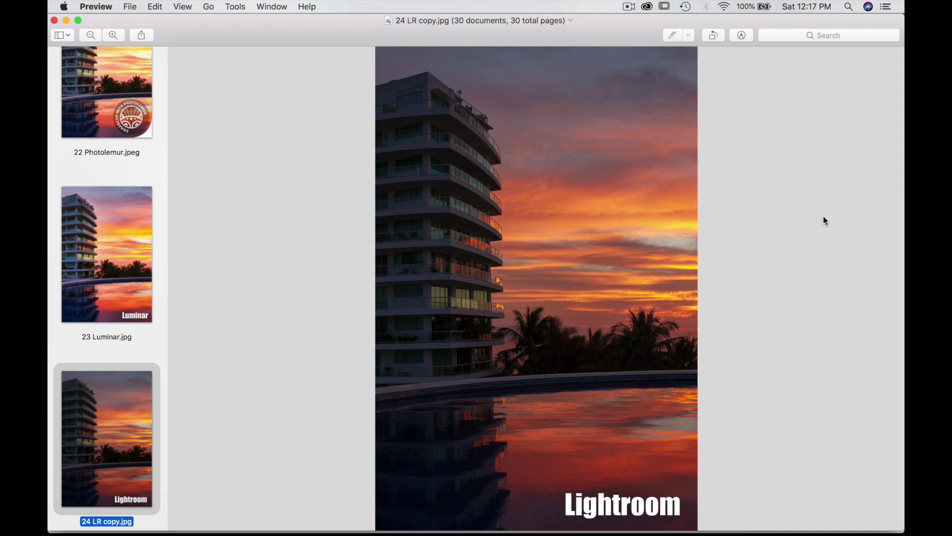
key("Down")
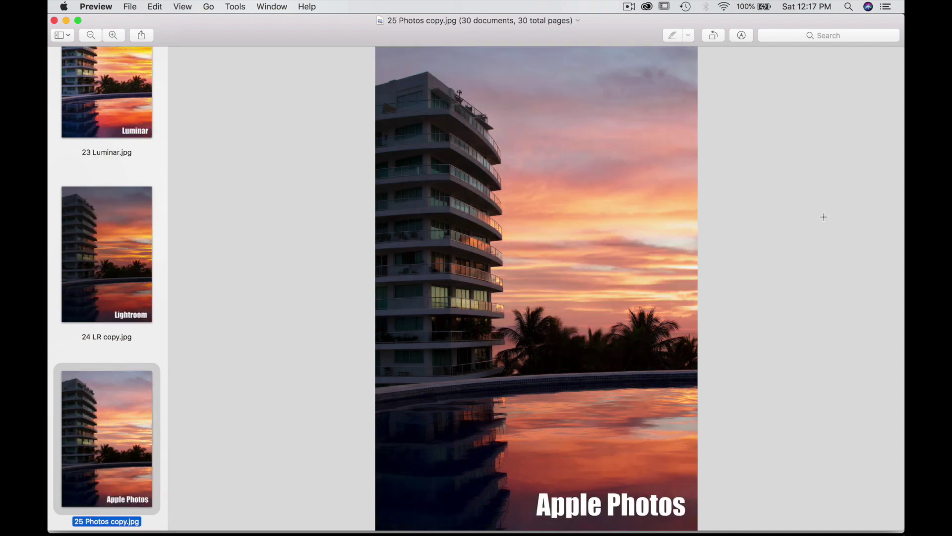
key("Down")
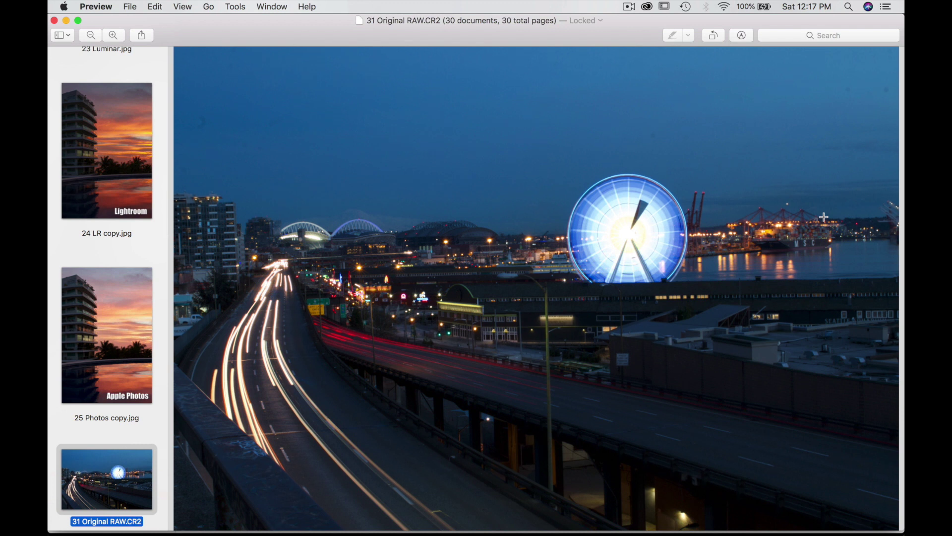
Review the night scene from 32 Photolemur.jpeg through 35 Photos copy.jpg, ending on 41 Original RAW.CR2
key("Down")
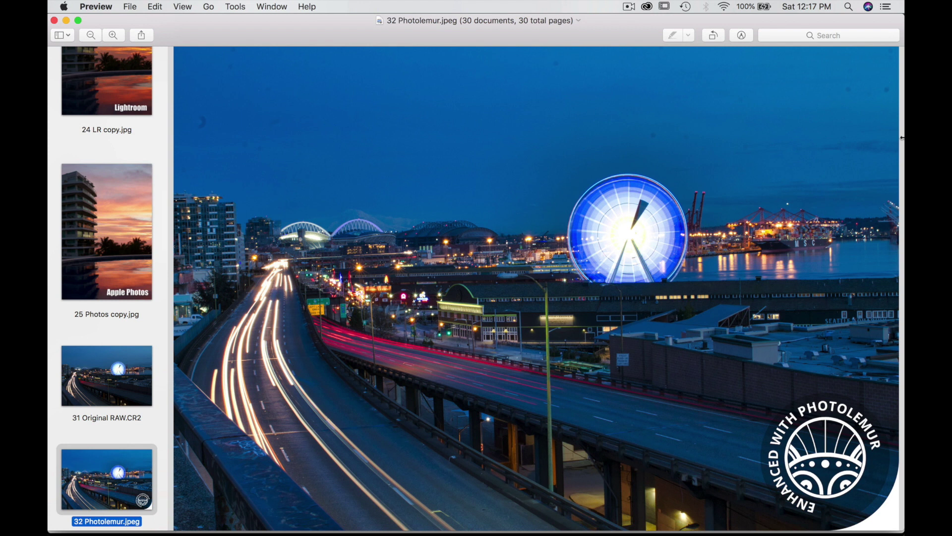
key("Down")
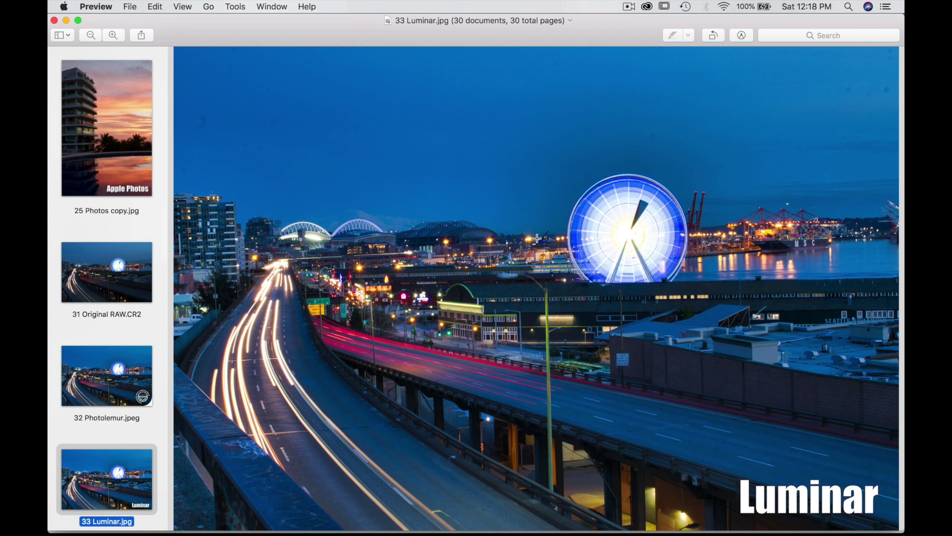
key("Down")
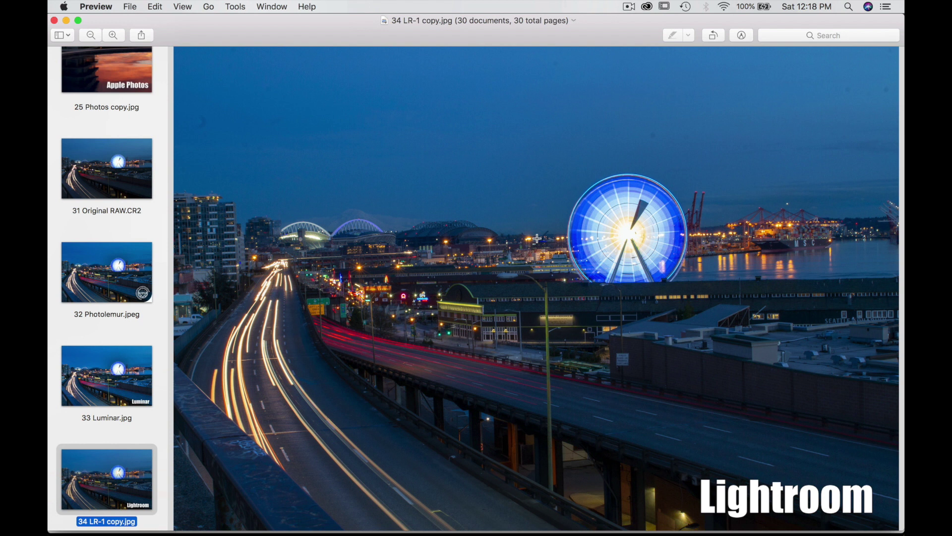
key("Down")
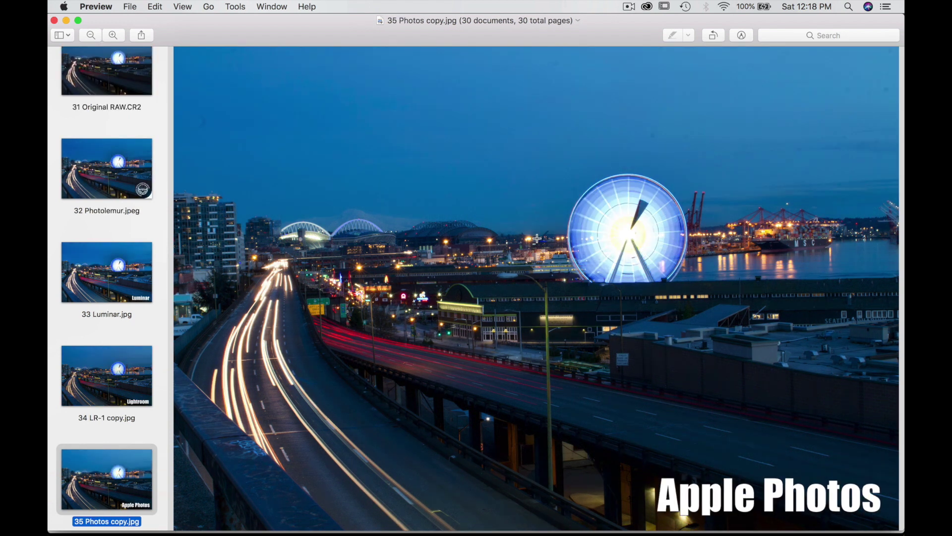
key("Down")
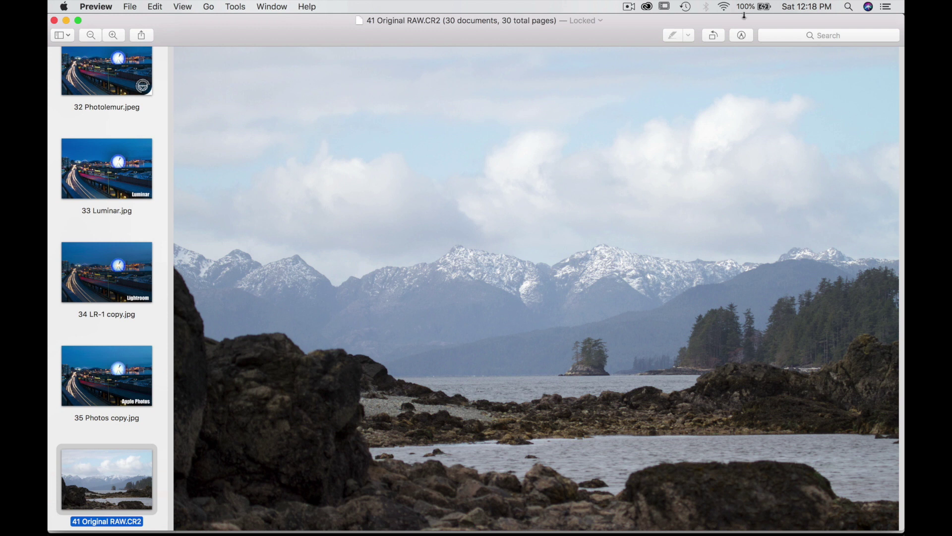
Compare the mountain shoreline's Photolemur (42) and Luminar (43) versions, flipping between them
key("Down")
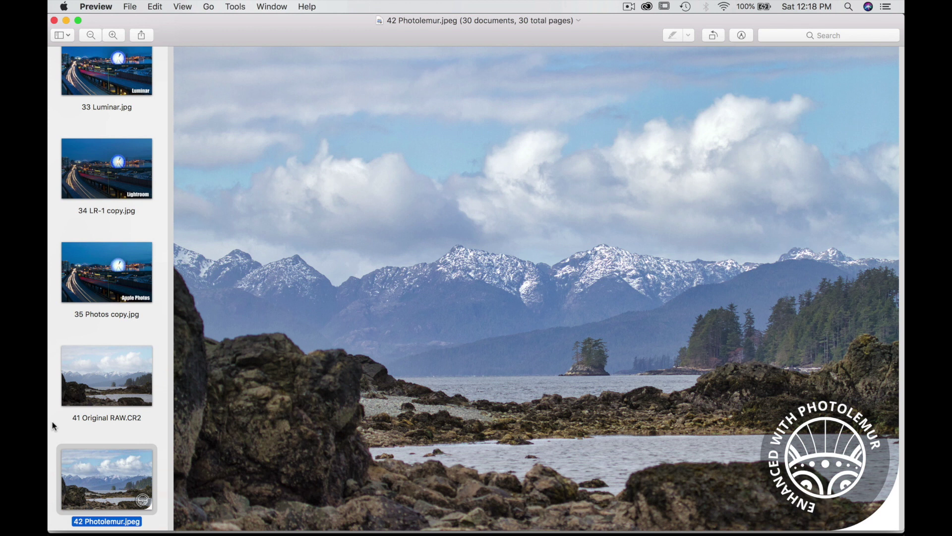
key("Down")
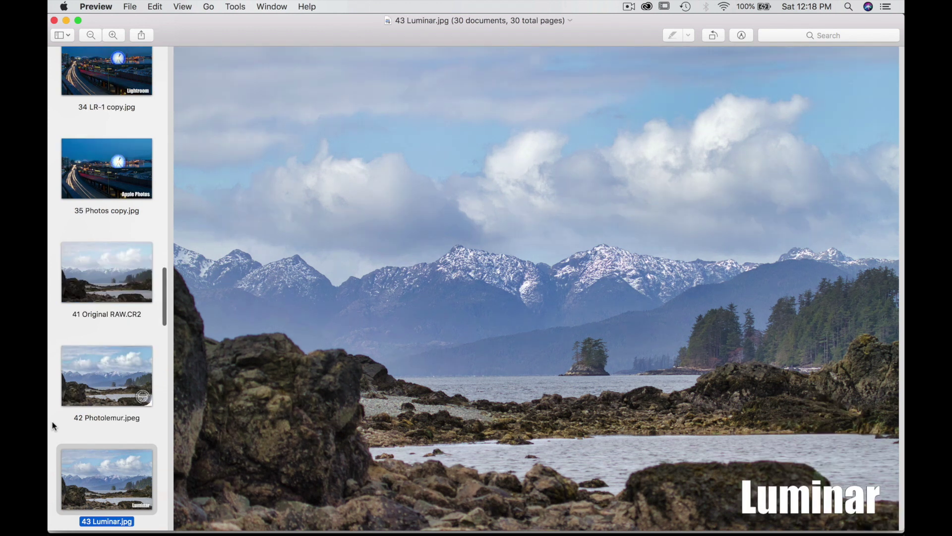
key("Up")
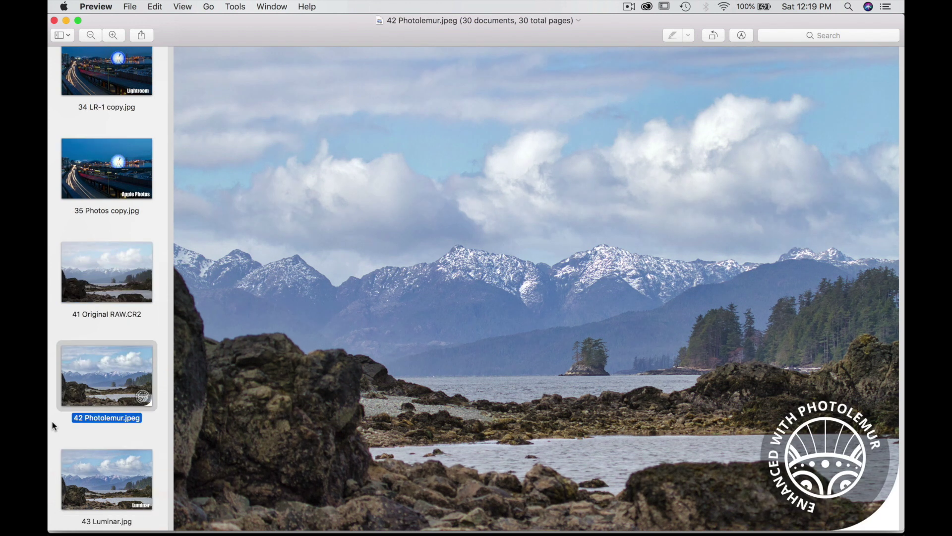
key("Down")
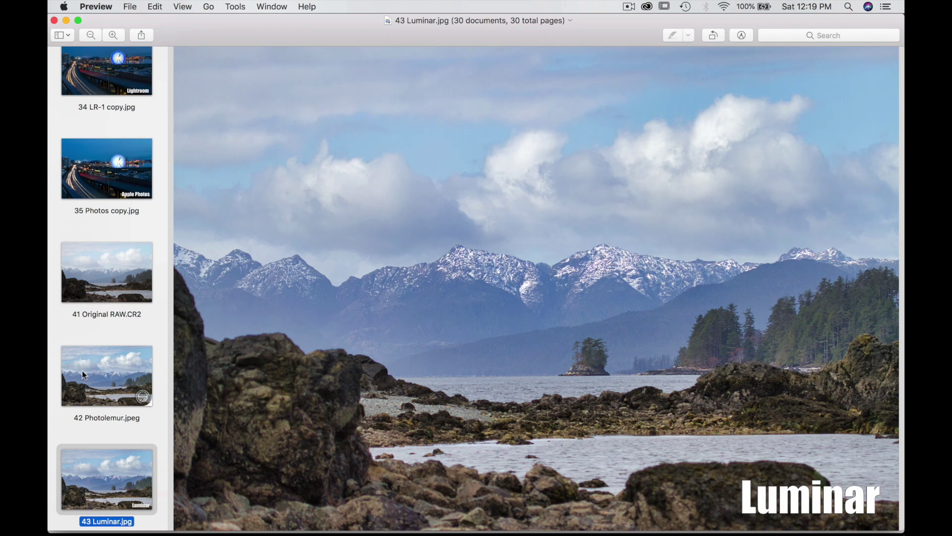
View the shoreline's Lightroom (44) and Apple Photos (45) versions, then show 51 Original RAW.CR2
key("Down")
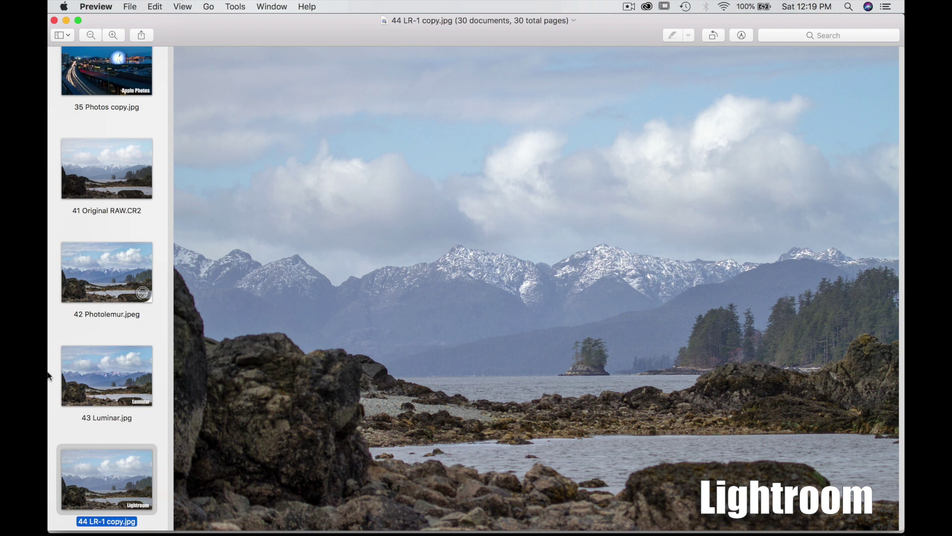
key("Down")
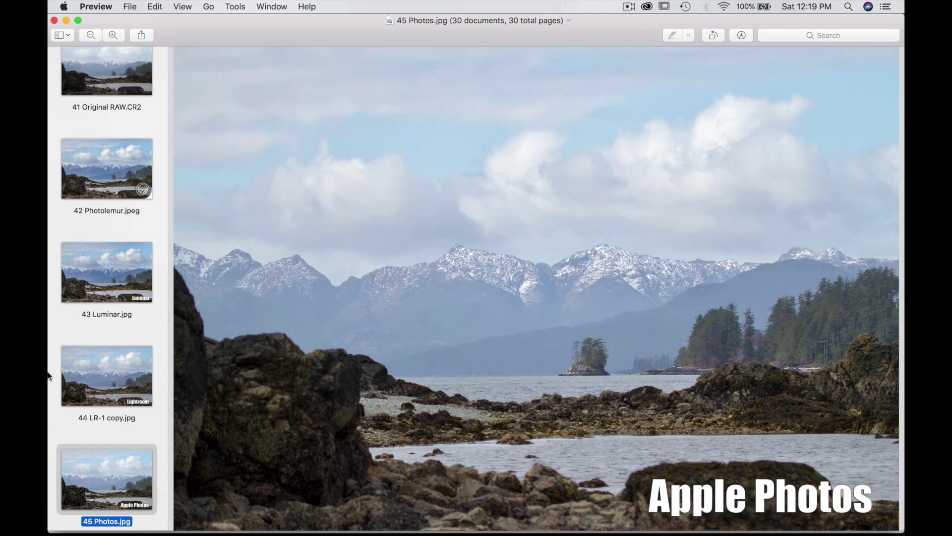
key("Down")
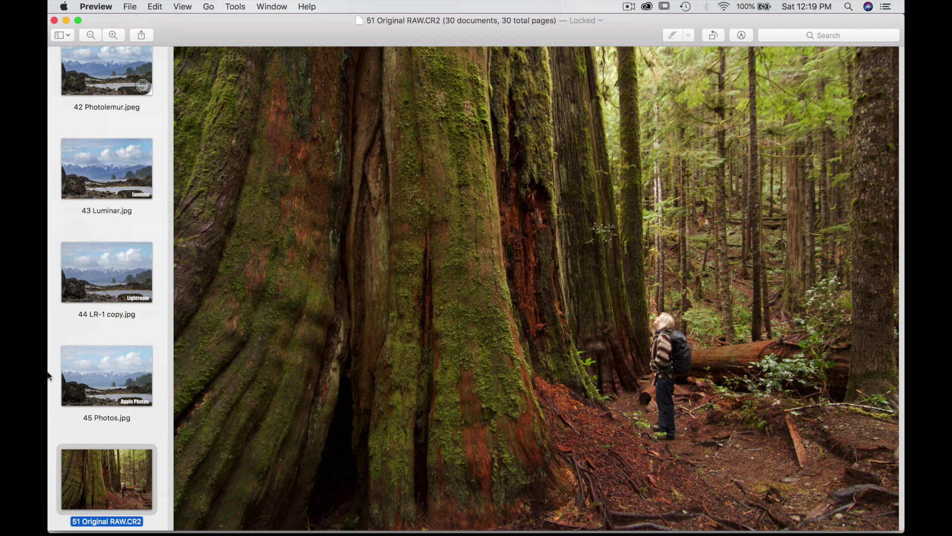
Step through the forest's 52 Photolemur.jpeg to 55 Photos.jpg, ending on 61 Original RAW.CR2
key("Down")
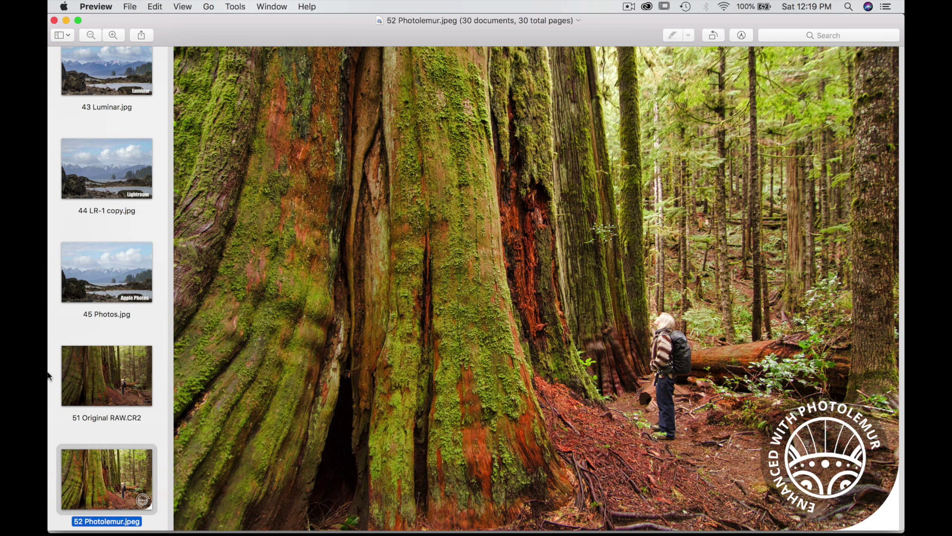
key("Down")
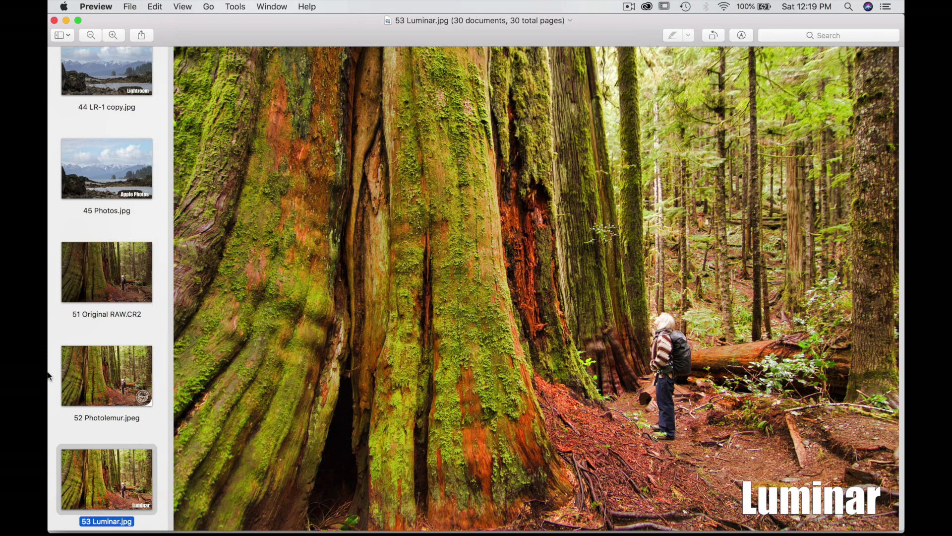
key("Down")
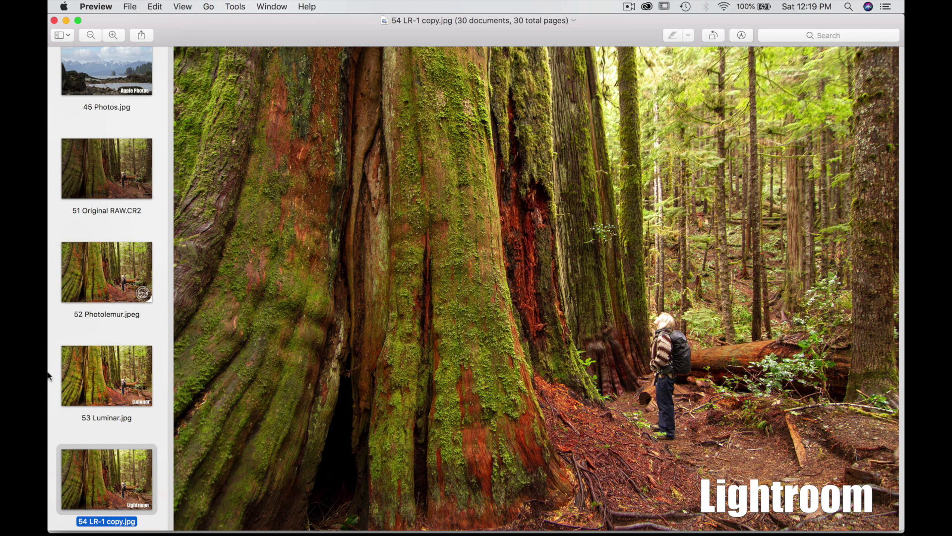
key("Down")
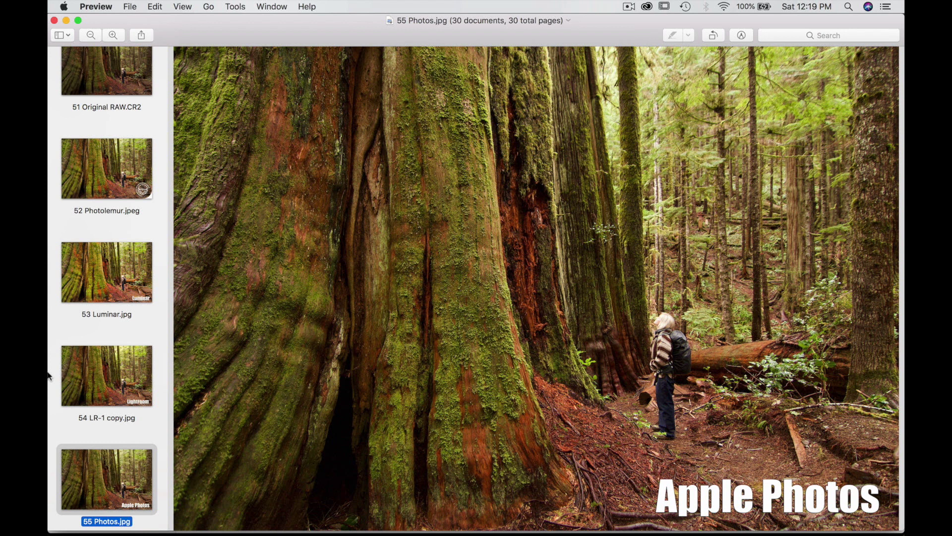
key("Down")
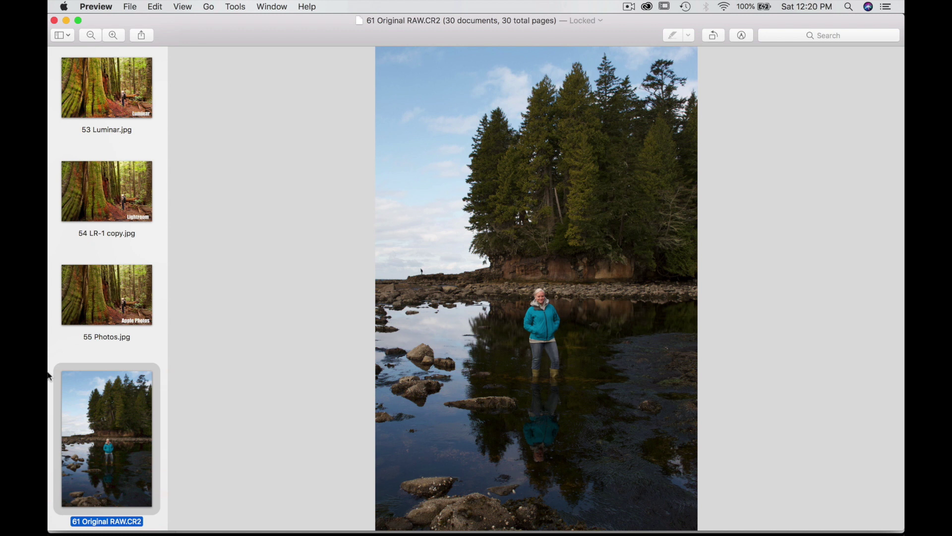
Page through the portrait's versions from 62 Photolemur.jpeg via 63 and 64 to 65 Photos copy.jpg
key("Down")
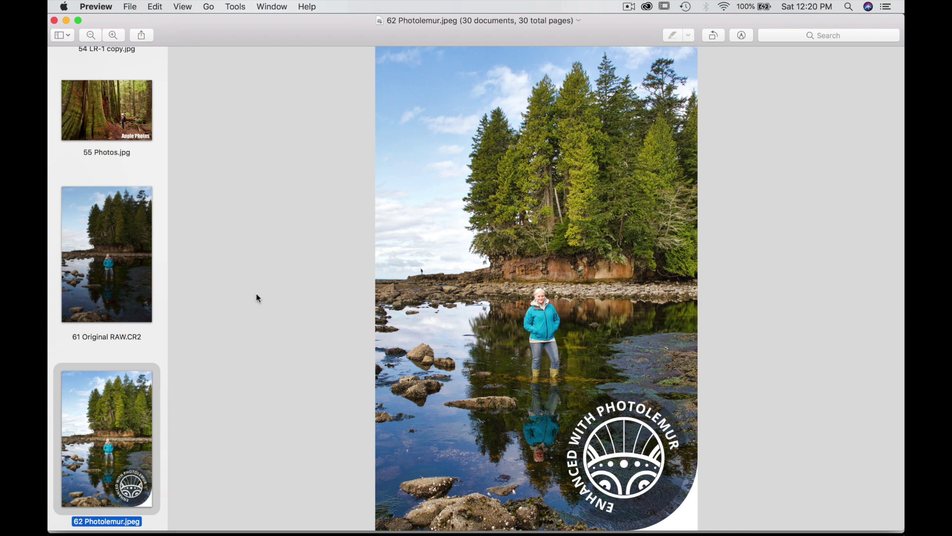
key("Down")
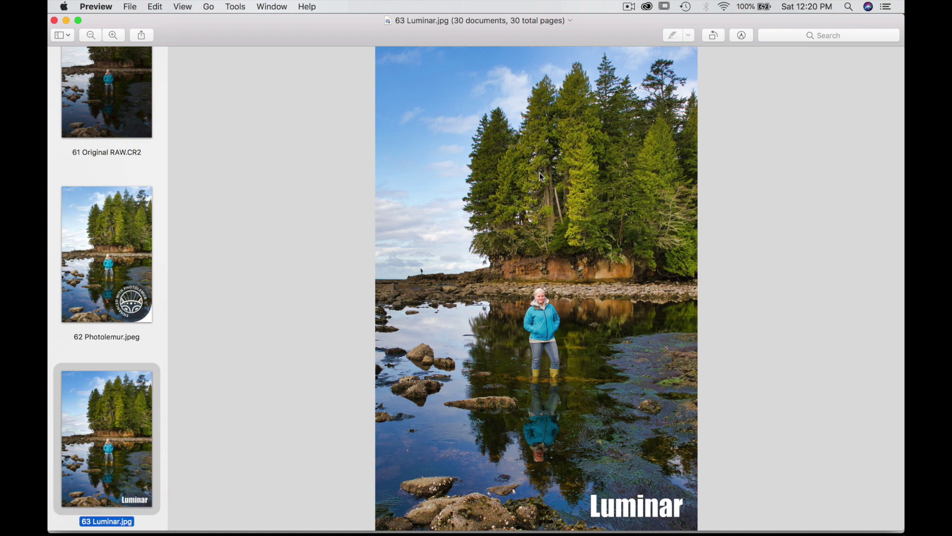
key("Down")
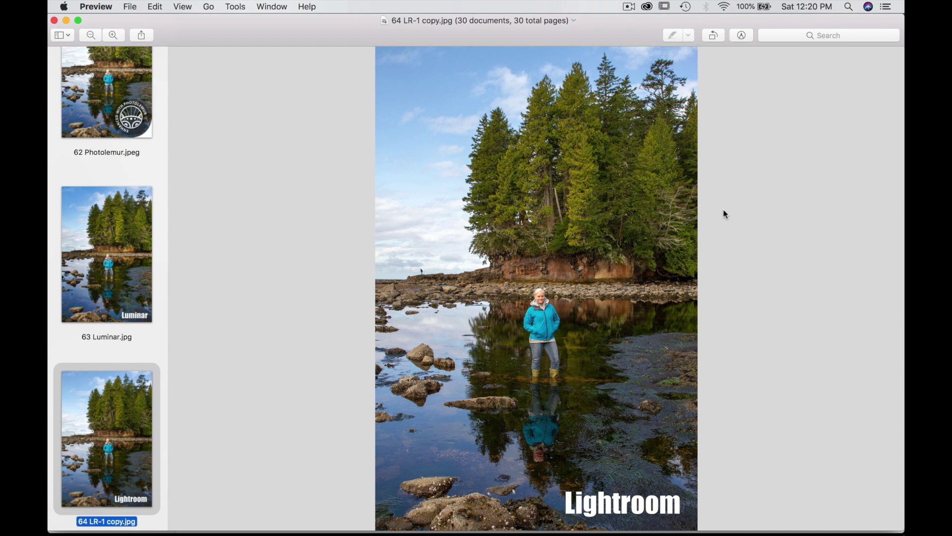
key("Down")
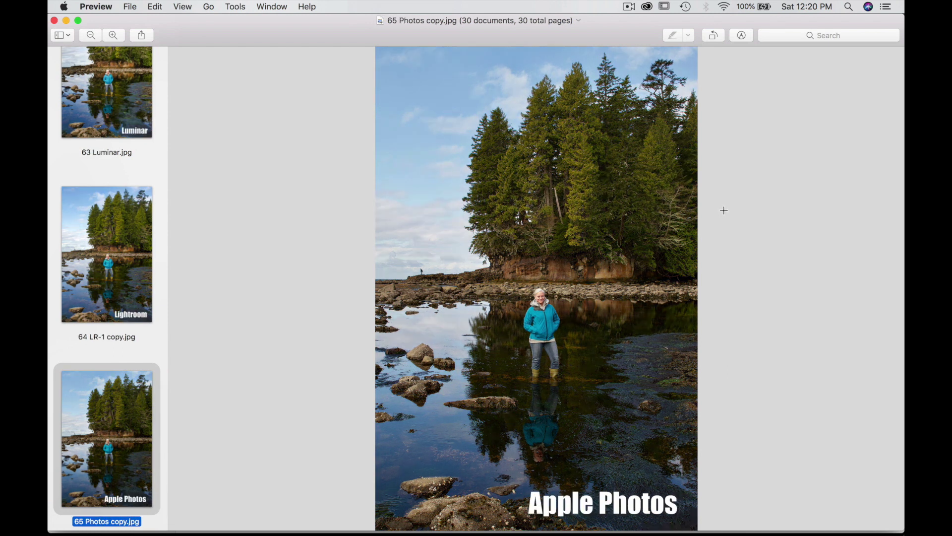
scroll(89, 292, "up", 15)
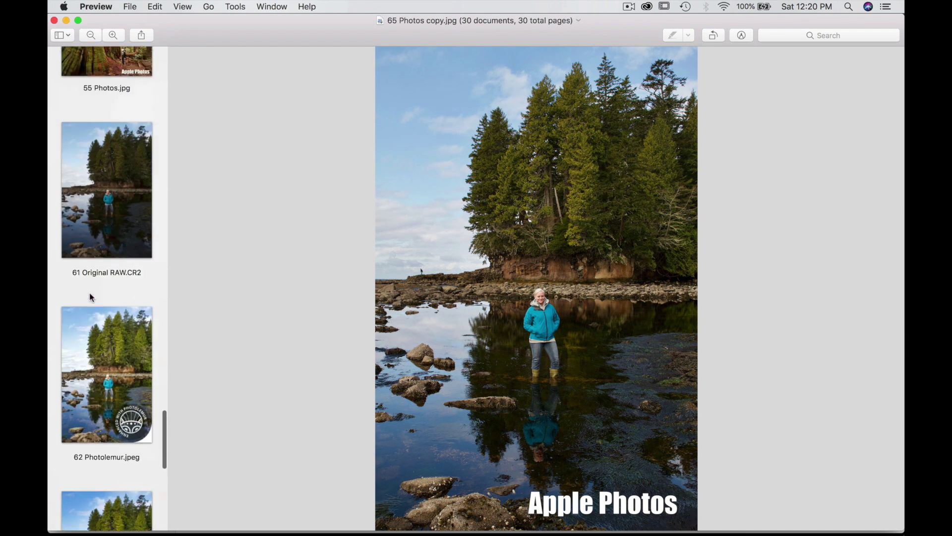